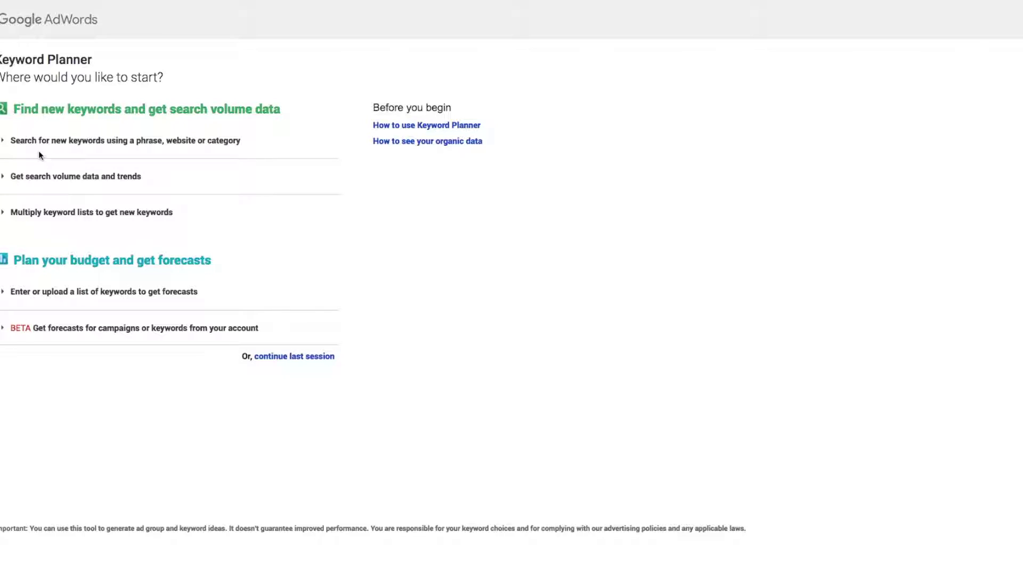
Step: Start a new keyword idea search for '35mm film' and edit its location targeting
{"action": "left_click", "coordinate": [191, 140]}
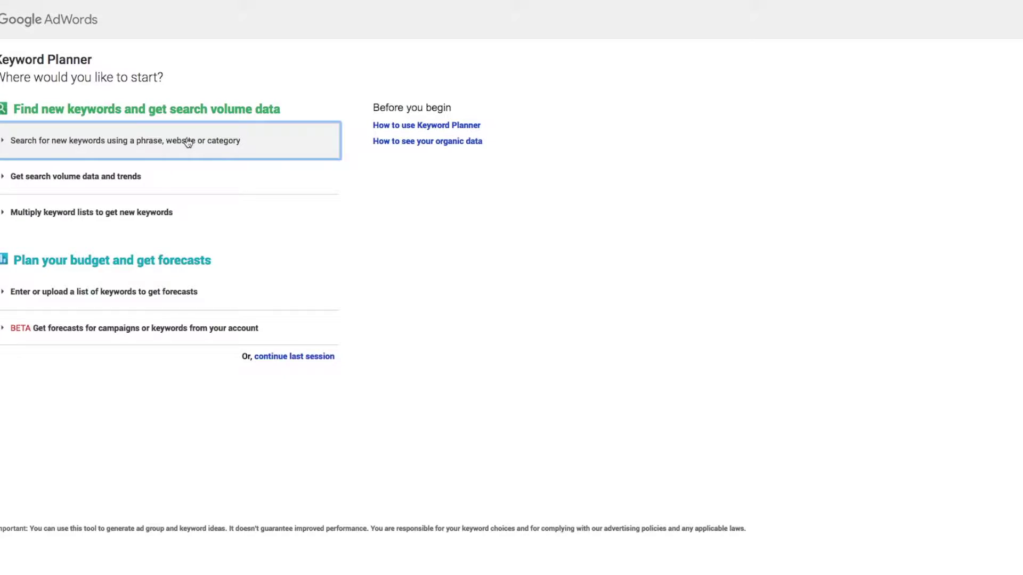
{"action": "left_click", "coordinate": [151, 204]}
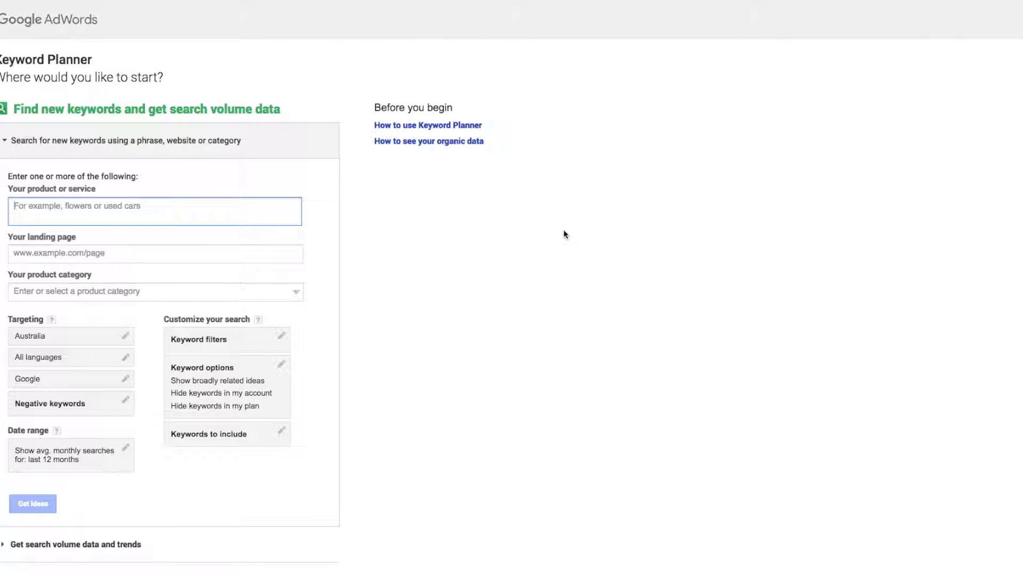
{"action": "type", "text": "3"}
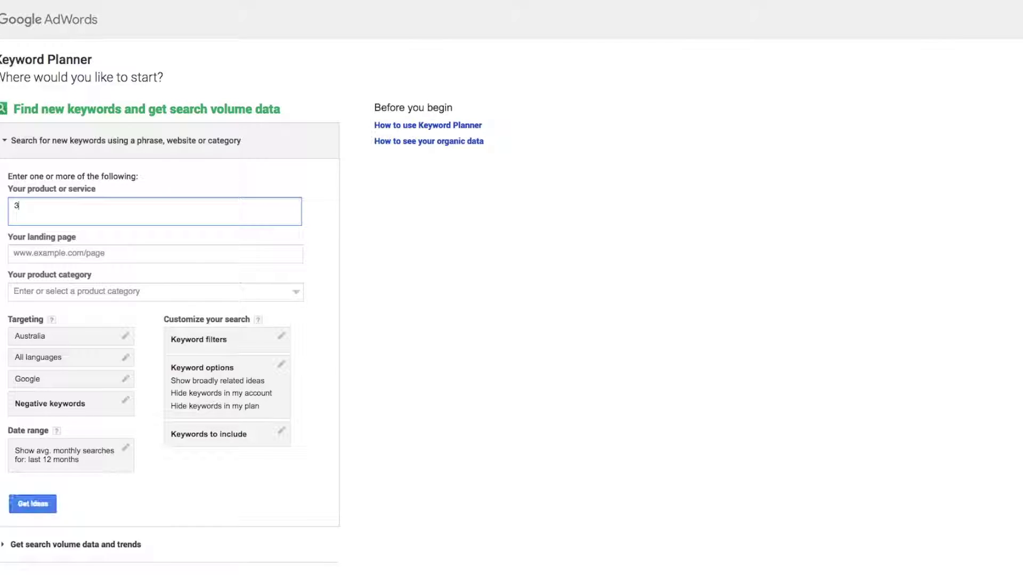
{"action": "type", "text": "5mm f"}
{"action": "type", "text": "ilm"}
{"action": "left_click", "coordinate": [123, 337]}
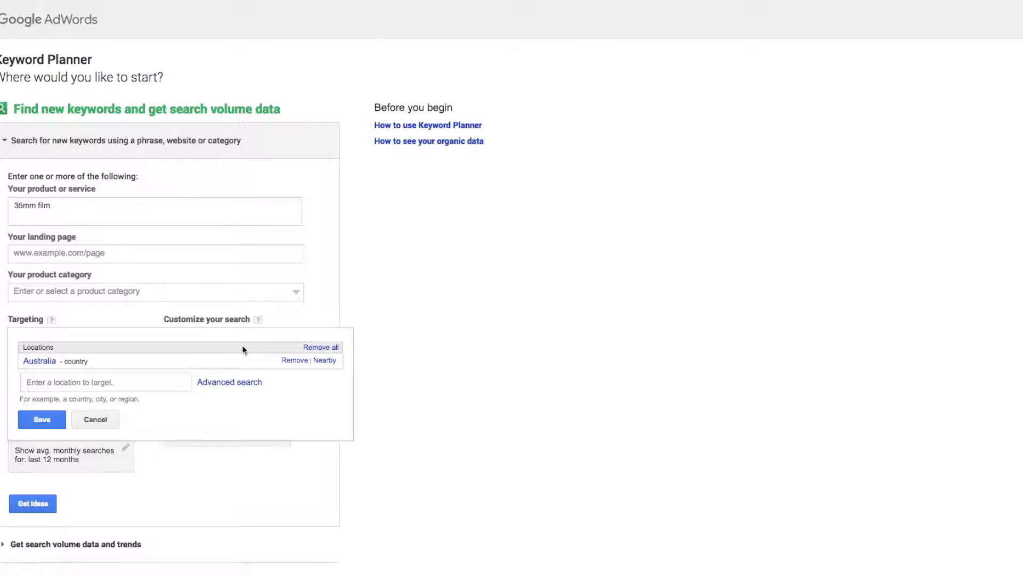
Step: Target Melbourne, Victoria, Australia in place of Australia and fetch keyword ideas
{"action": "left_click", "coordinate": [82, 382]}
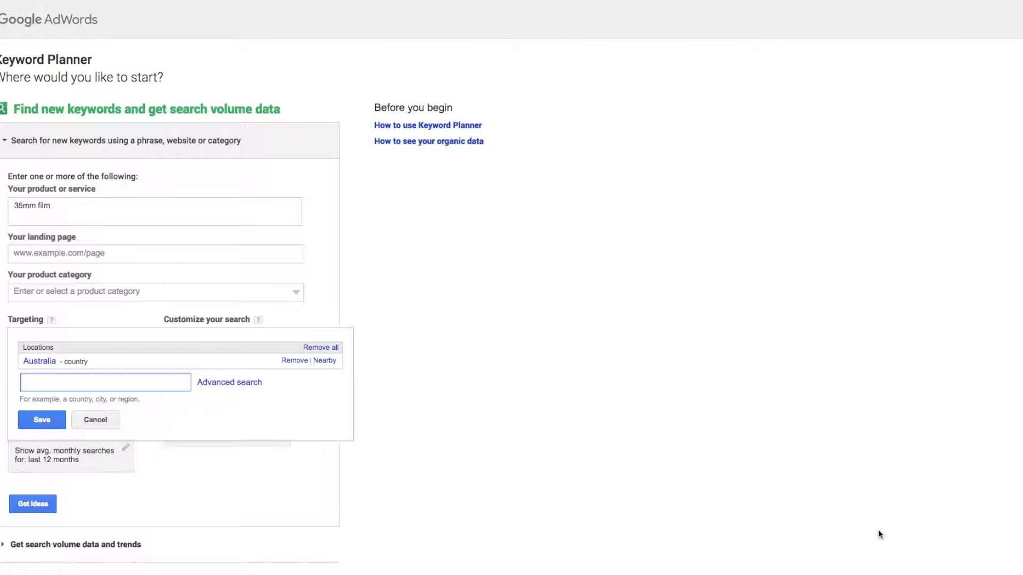
{"action": "type", "text": "melbour"}
{"action": "type", "text": "ne"}
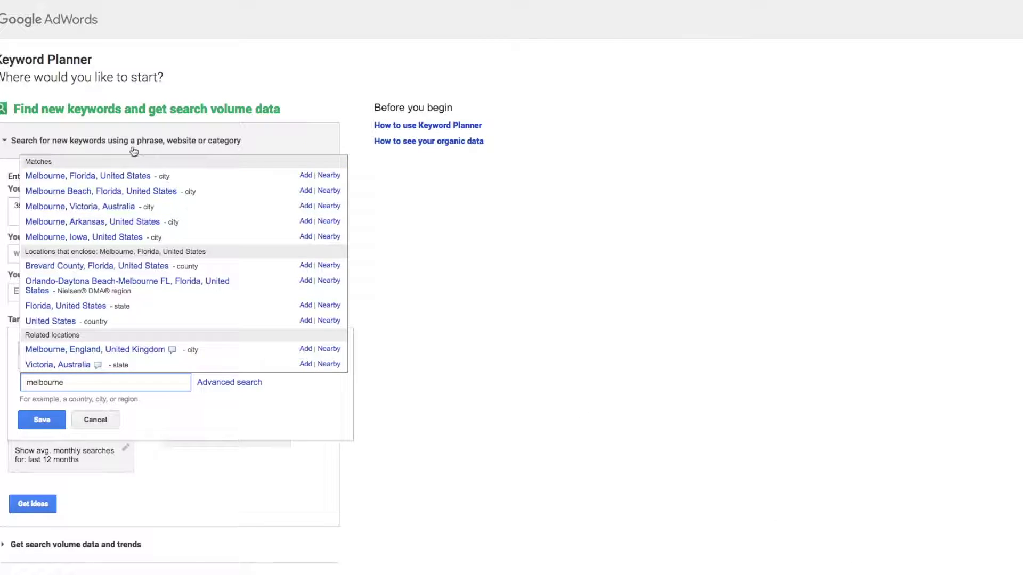
{"action": "left_click", "coordinate": [116, 206]}
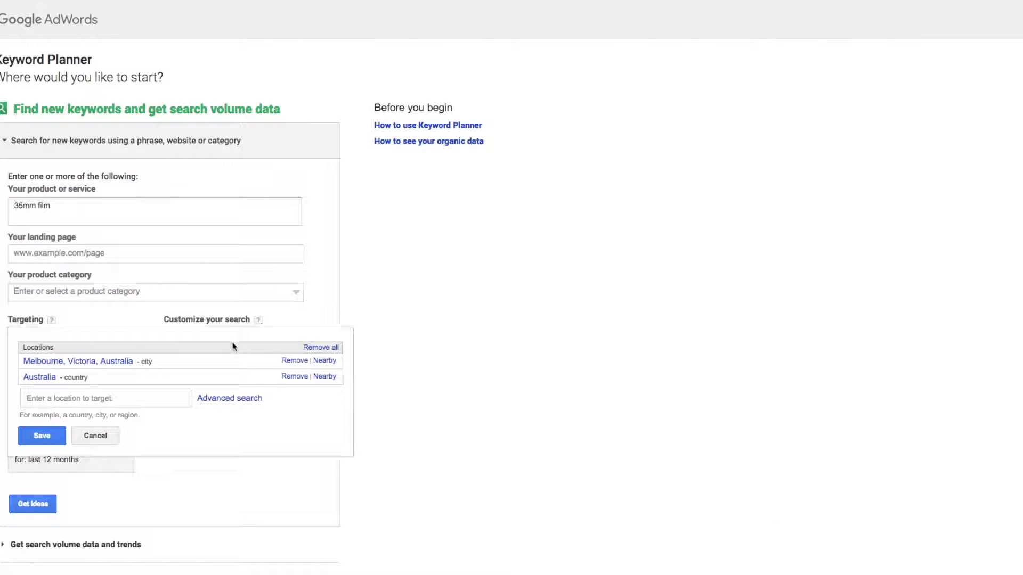
{"action": "left_click", "coordinate": [296, 377]}
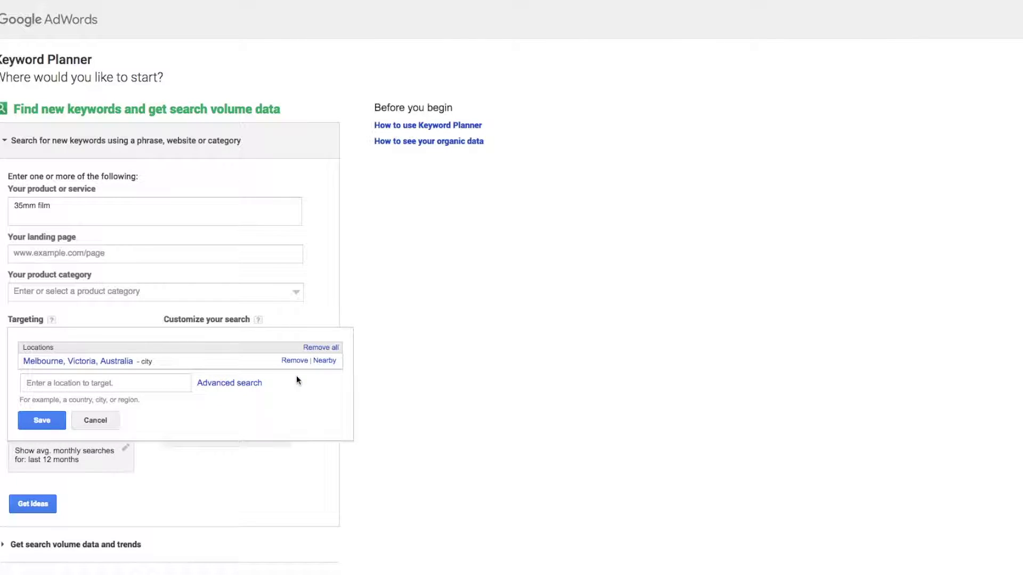
{"action": "left_click", "coordinate": [42, 420]}
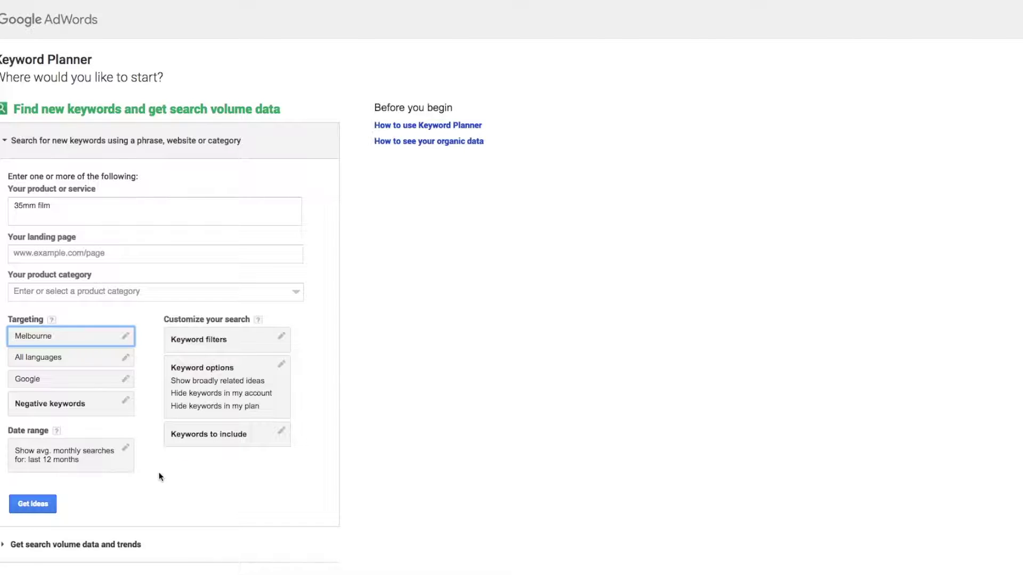
{"action": "left_click", "coordinate": [26, 506]}
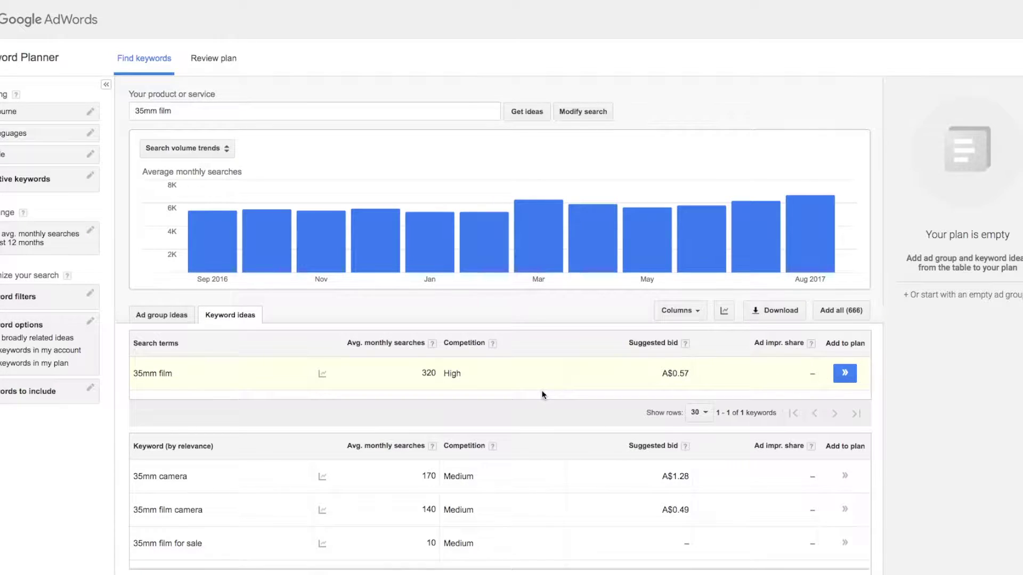
{"action": "scroll", "coordinate": [541, 395], "scroll_direction": "down", "scroll_amount": 3}
{"action": "scroll", "coordinate": [253, 245], "scroll_direction": "up", "scroll_amount": 1}
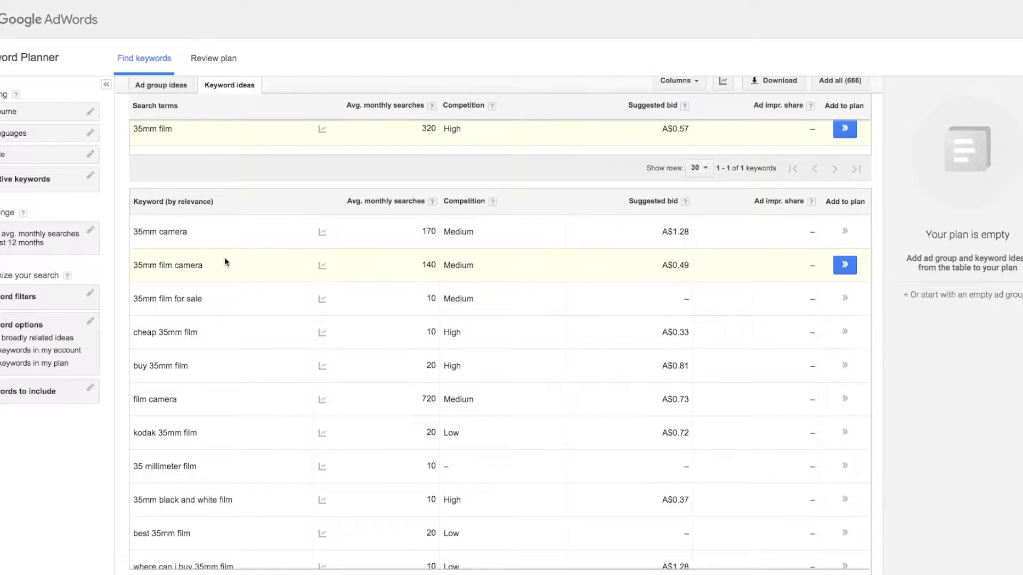
Step: Turn on 'Only show ideas closely related to my search terms' in keyword options
{"action": "left_click", "coordinate": [91, 326]}
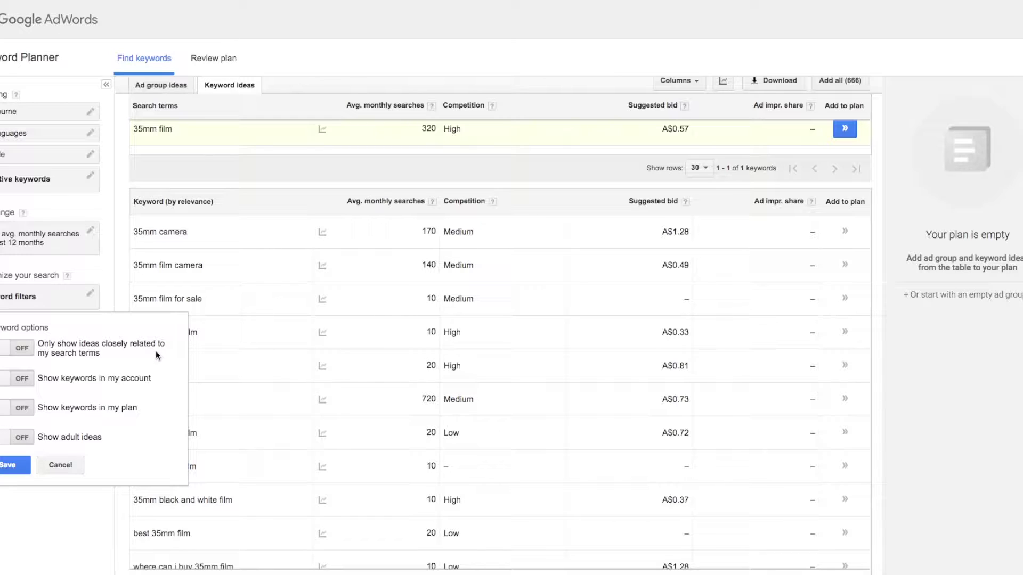
{"action": "left_click", "coordinate": [20, 350]}
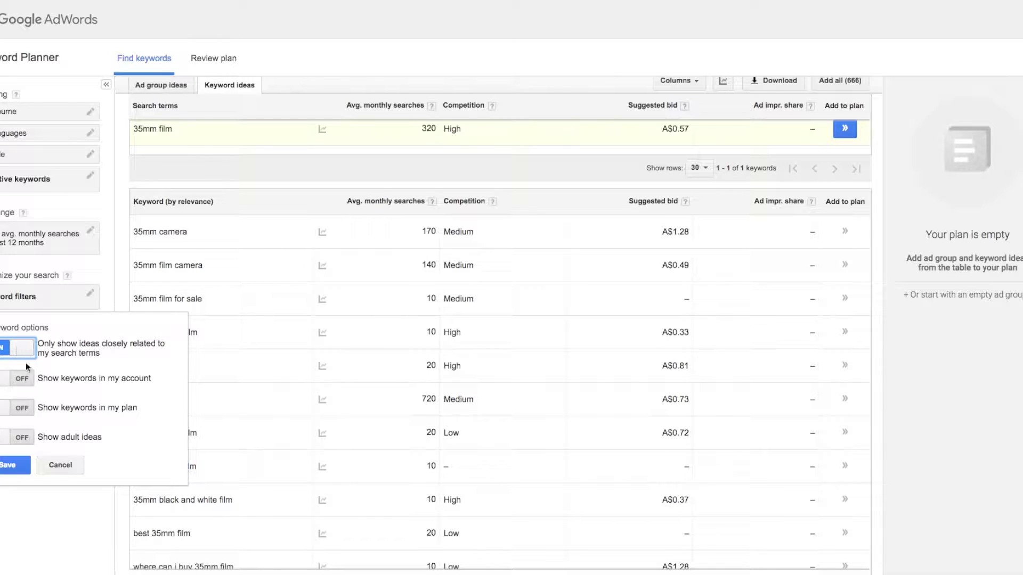
{"action": "left_click", "coordinate": [12, 466]}
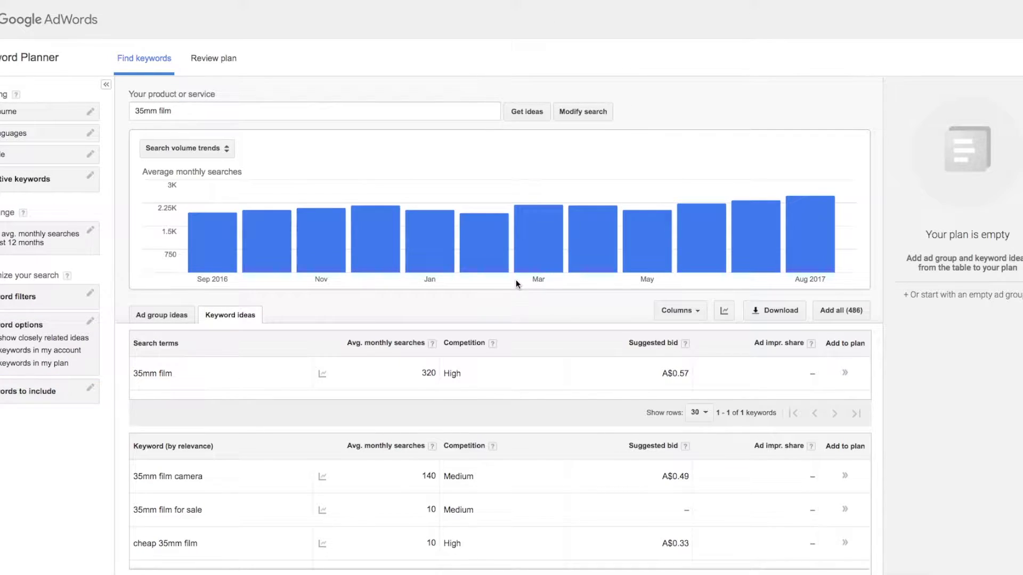
{"action": "scroll", "coordinate": [261, 406], "scroll_direction": "down", "scroll_amount": 4}
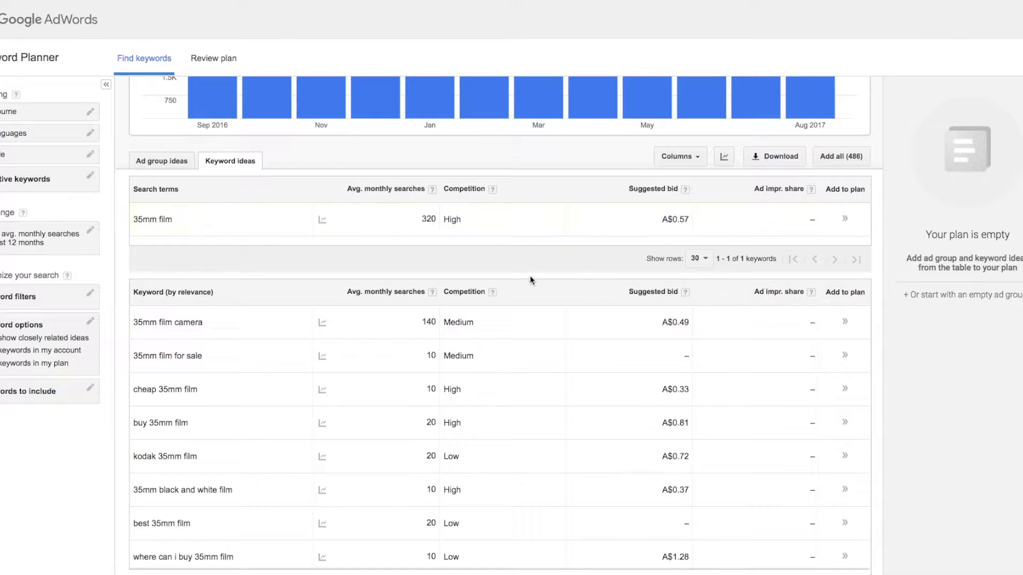
Step: Add 35mm film, 35mm film for sale, cheap, buy and kodak 35mm film to the plan
{"action": "left_click", "coordinate": [844, 219]}
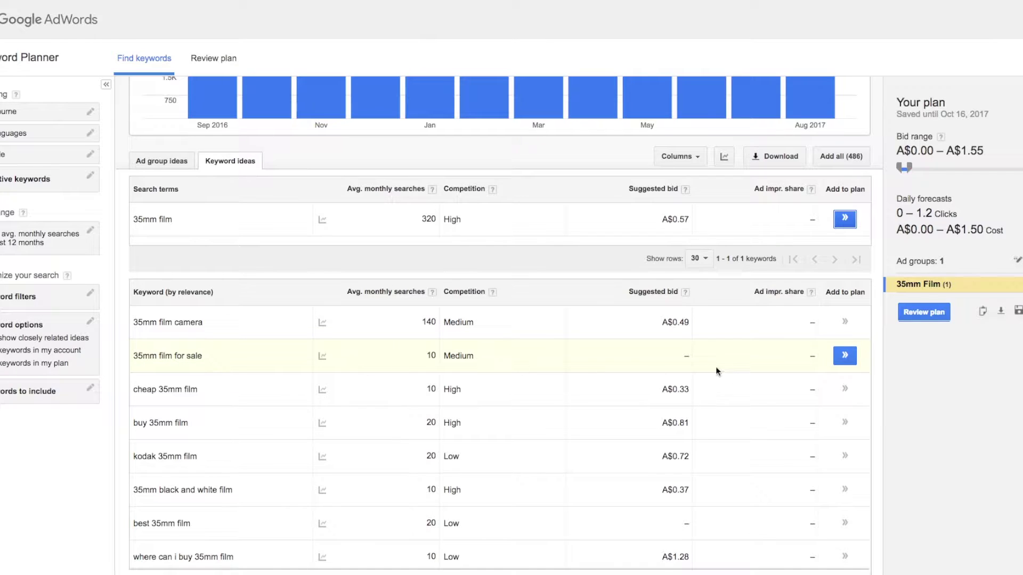
{"action": "left_click", "coordinate": [845, 355]}
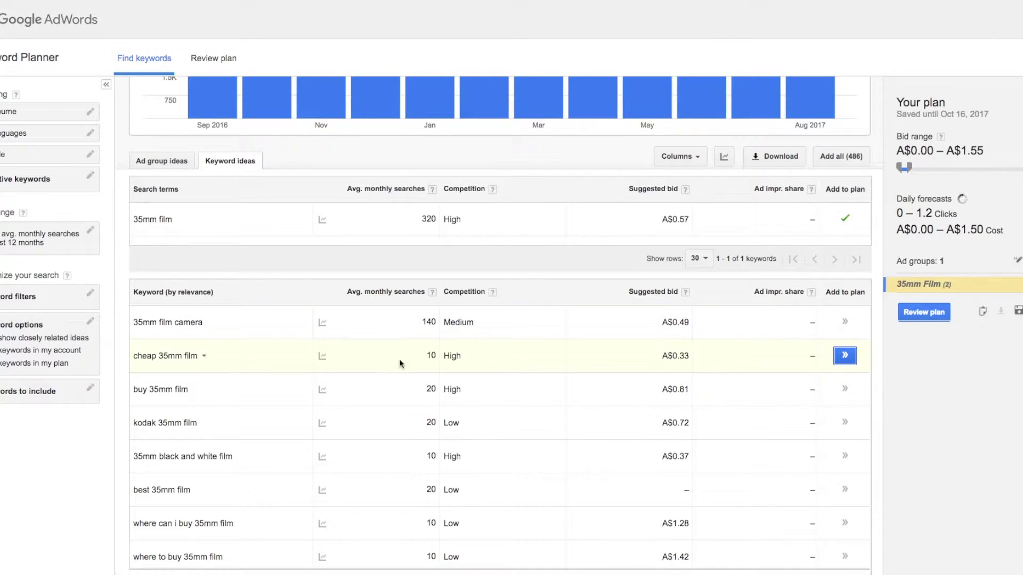
{"action": "left_click", "coordinate": [844, 355]}
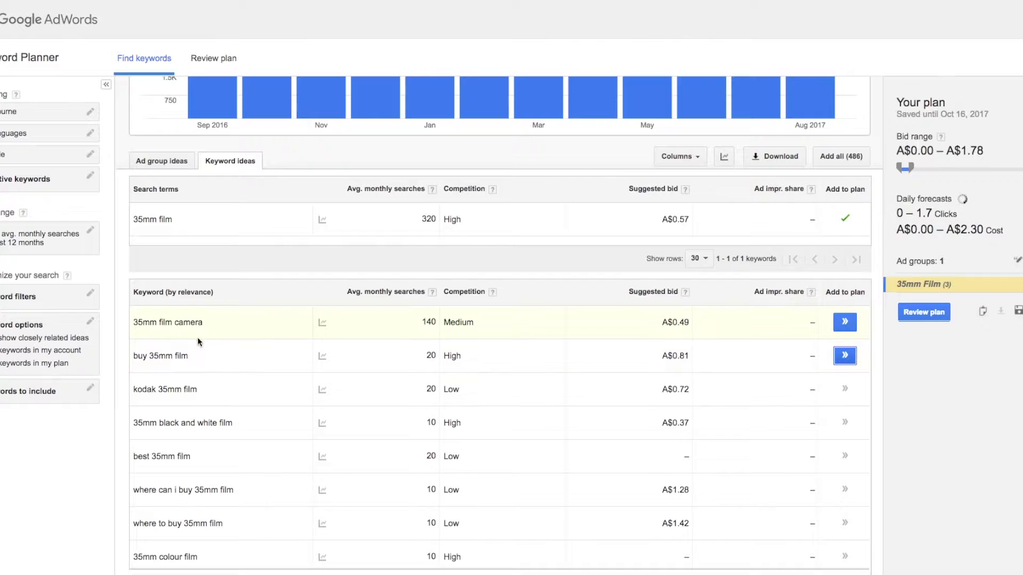
{"action": "left_click", "coordinate": [845, 357]}
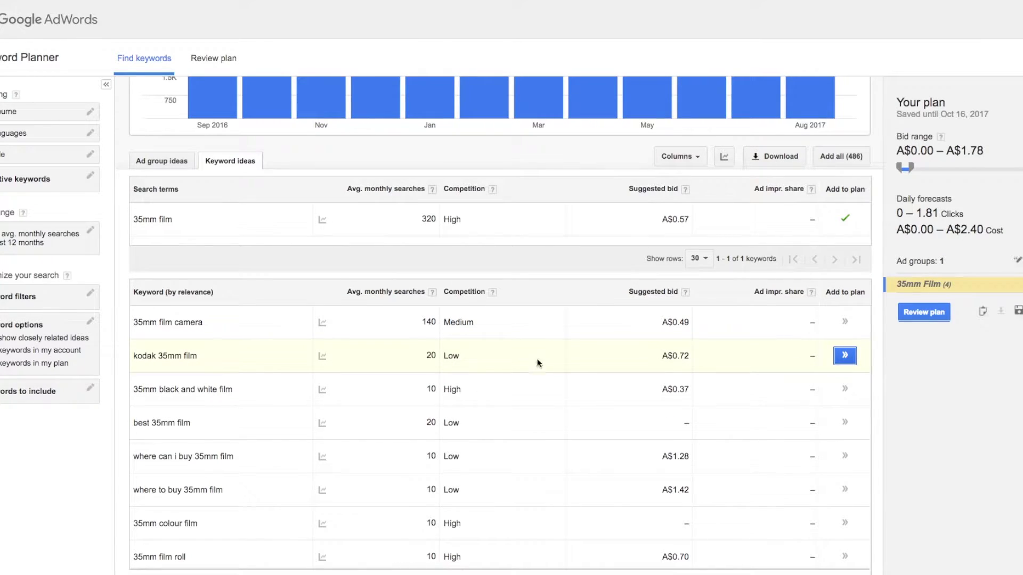
{"action": "left_click", "coordinate": [844, 356]}
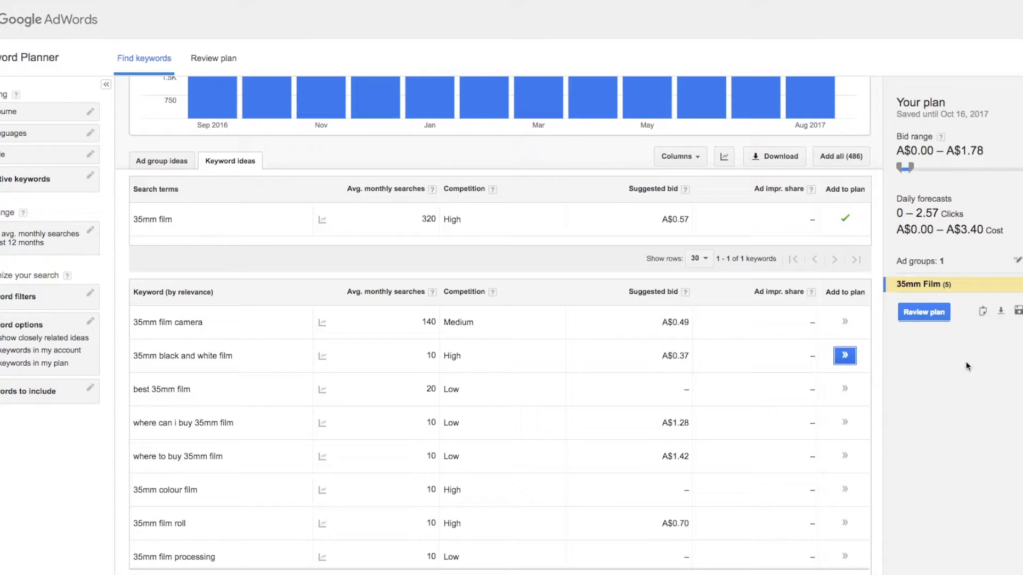
{"action": "left_click", "coordinate": [999, 312]}
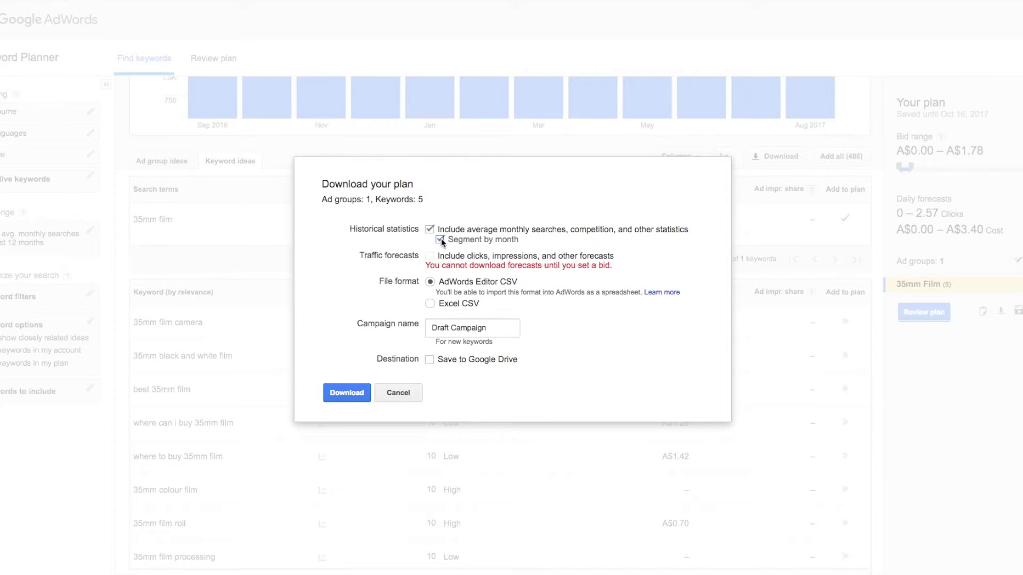
Step: Download the 35mm Film ad group's five-keyword plan as a CSV file
{"action": "left_click", "coordinate": [347, 393]}
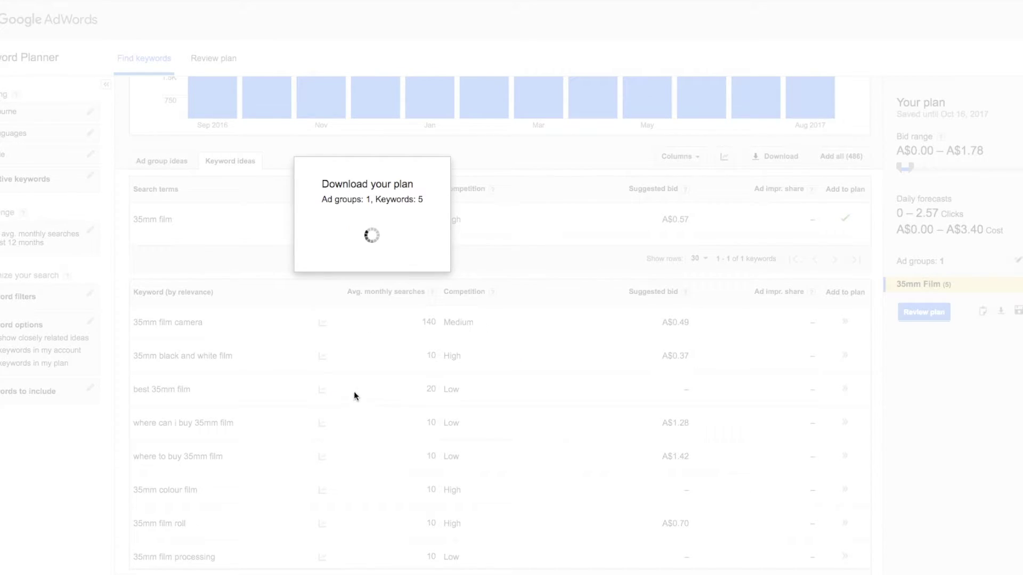